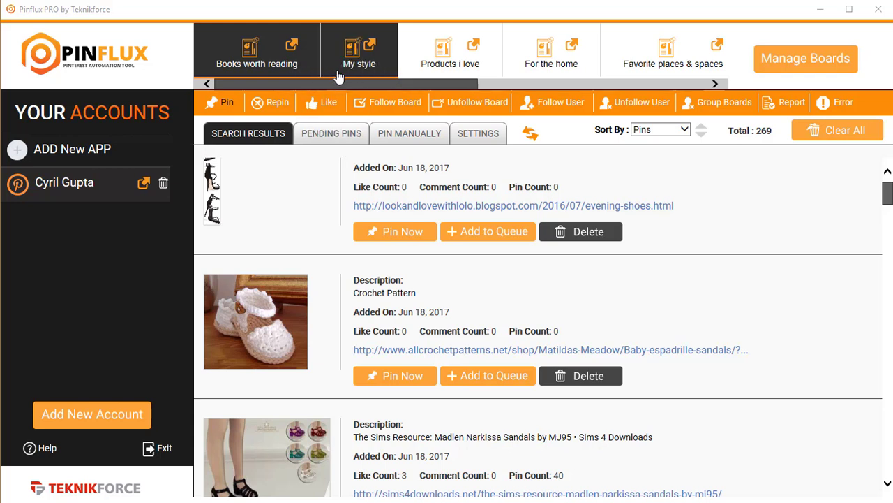
- Drag across the boards strip to reach the My style board tab
drag(346, 81, 302, 88)
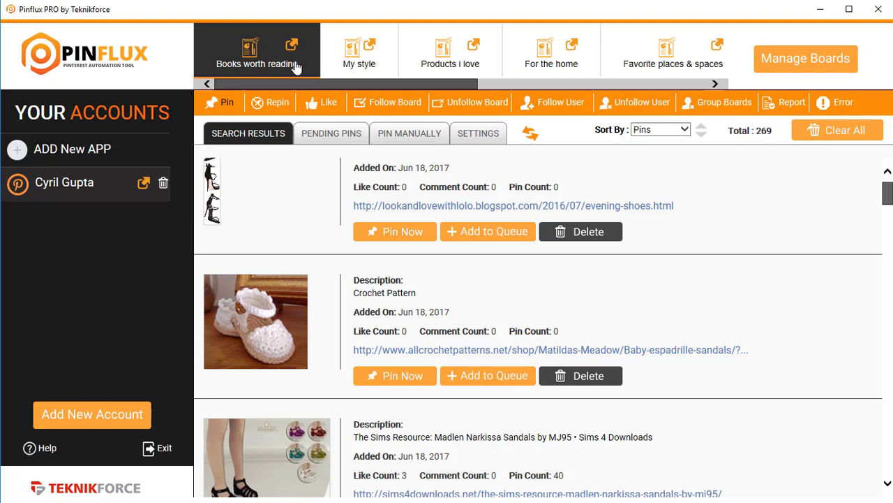
- Select the My style board and accept the prompt to add keywords for it
click(359, 64)
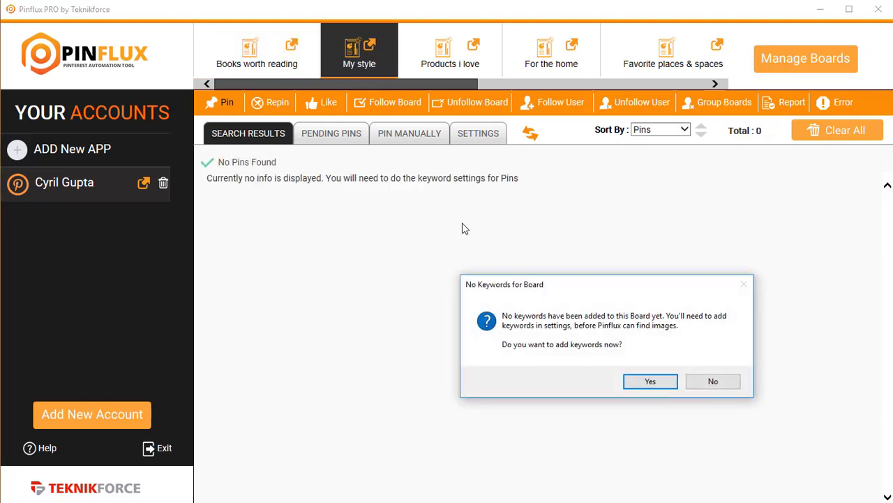
drag(654, 294, 566, 245)
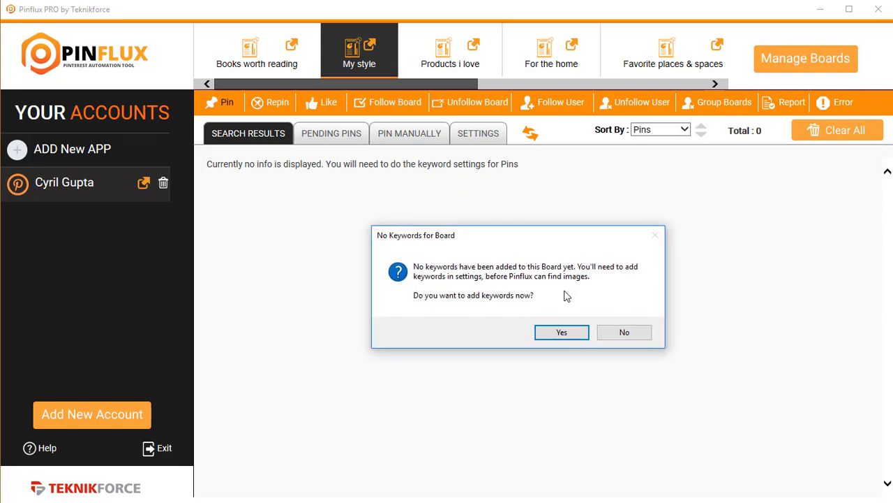
click(562, 333)
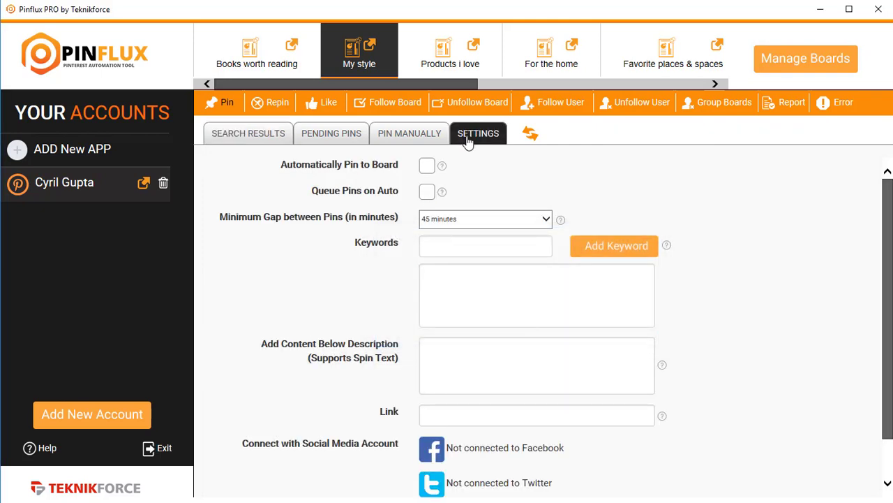
- Enter 'jackets' as a keyword and add it to the My style keyword list
click(430, 247)
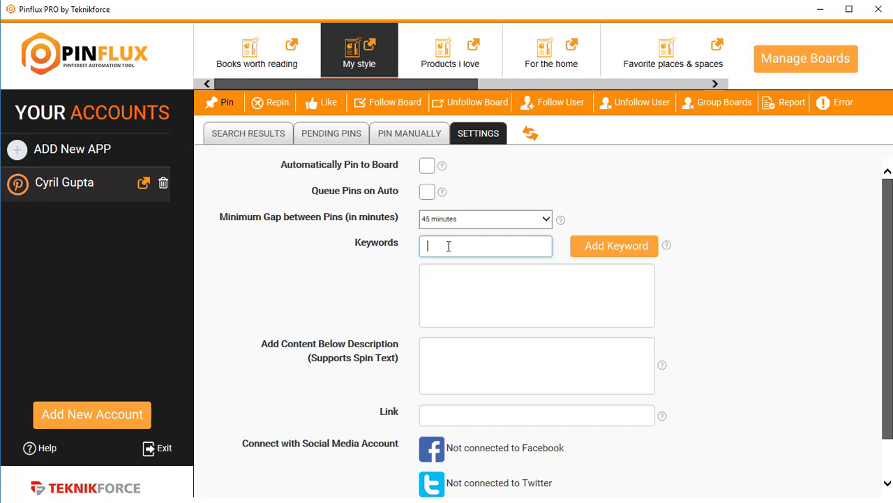
text(jackets)
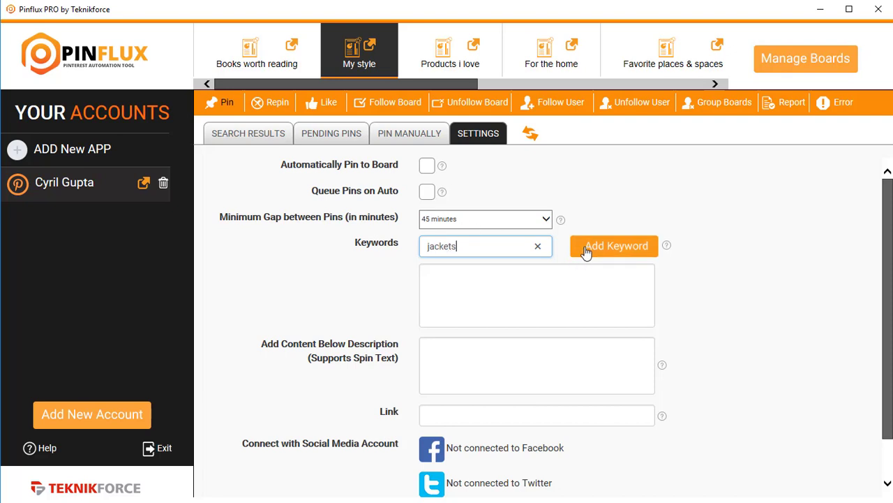
click(638, 250)
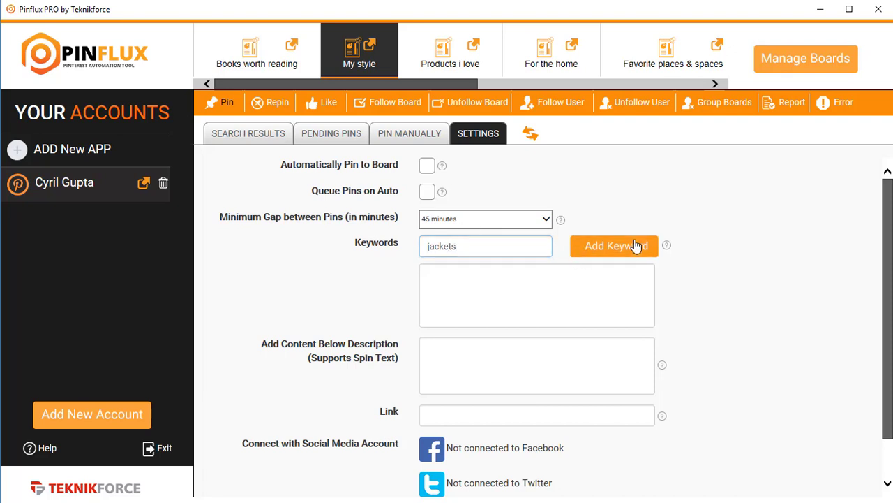
click(627, 253)
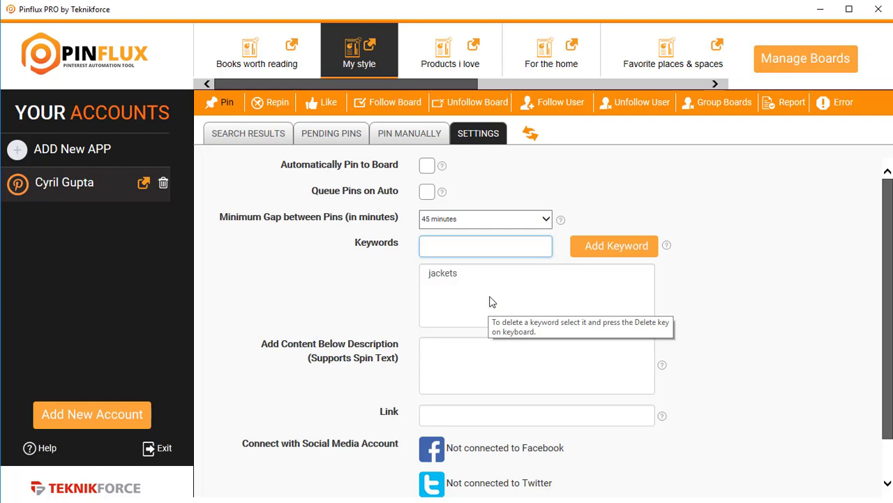
scroll(430, 338, down, 1)
click(458, 303)
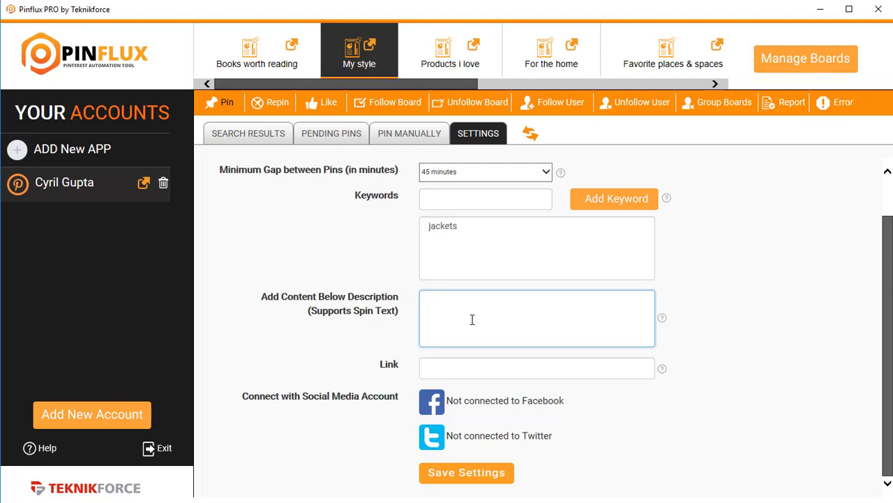
- Append 'Please visit mystore.com for more designs.' below every pin description
scroll(472, 319, up, 1)
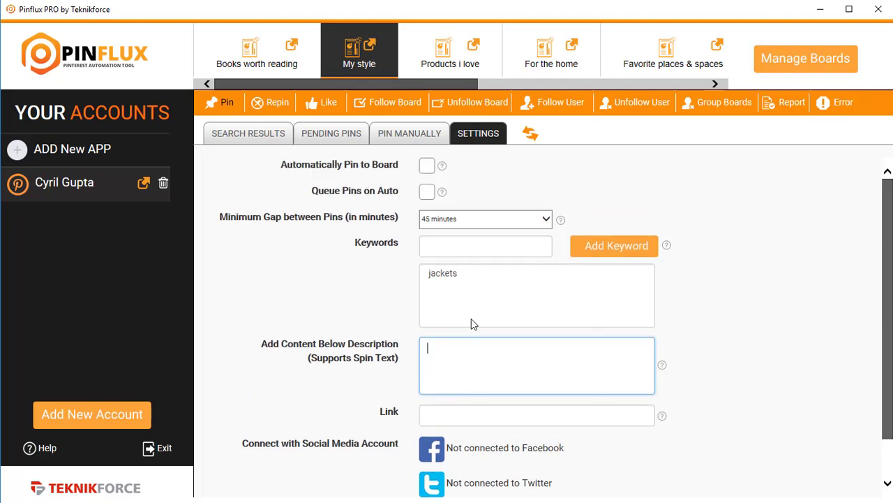
text(Please visisit mystore.com )
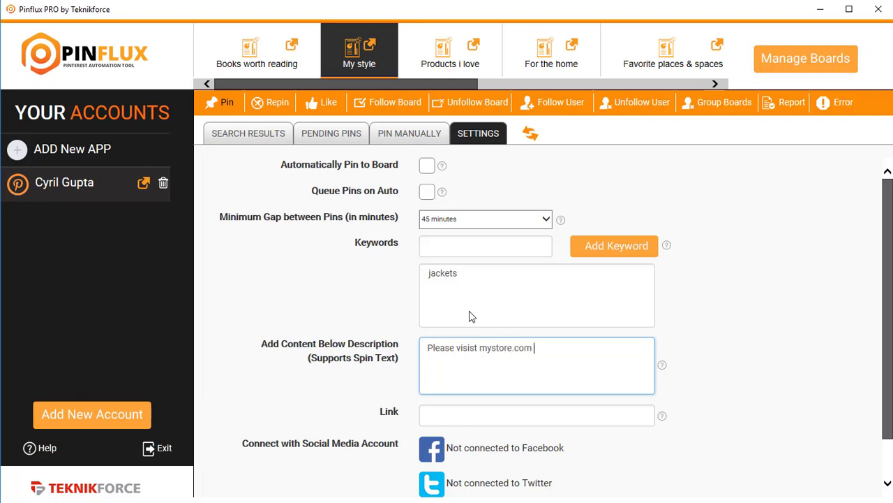
text(for more designs.)
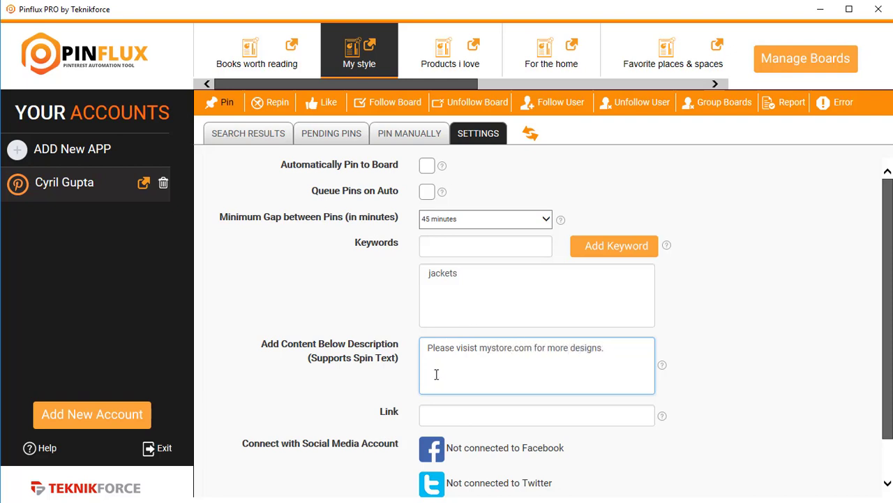
scroll(440, 377, down, 2)
click(471, 374)
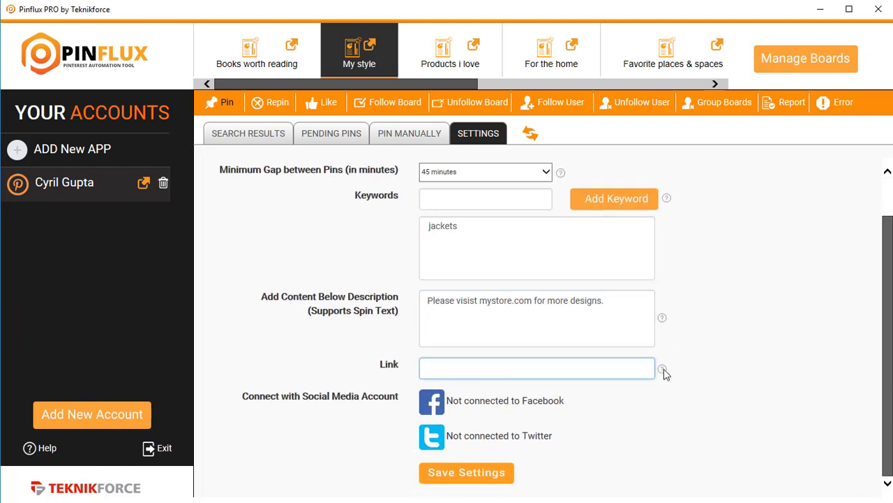
mouse_move(663, 374)
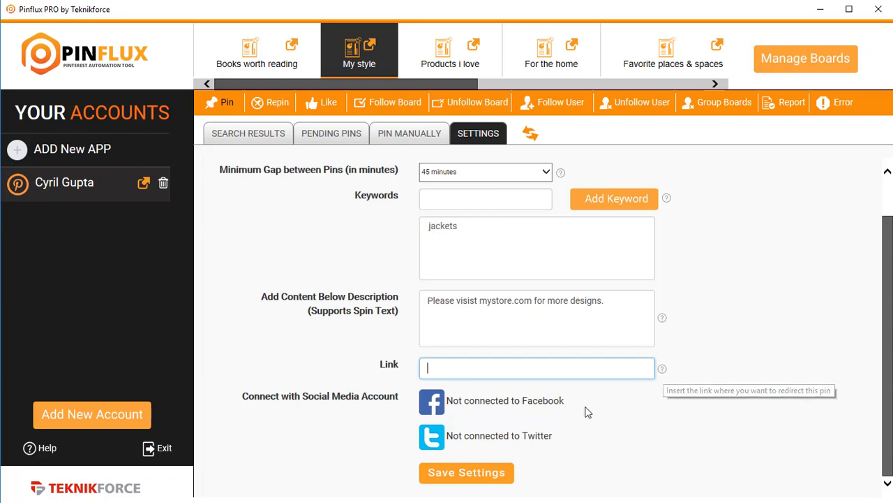
mouse_move(626, 279)
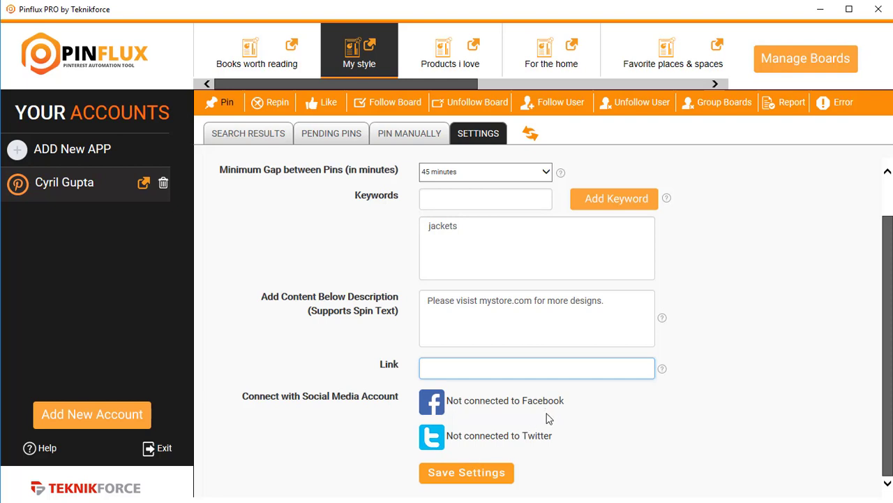
- Close the Facebook app setup without connecting, then save the board settings
click(429, 400)
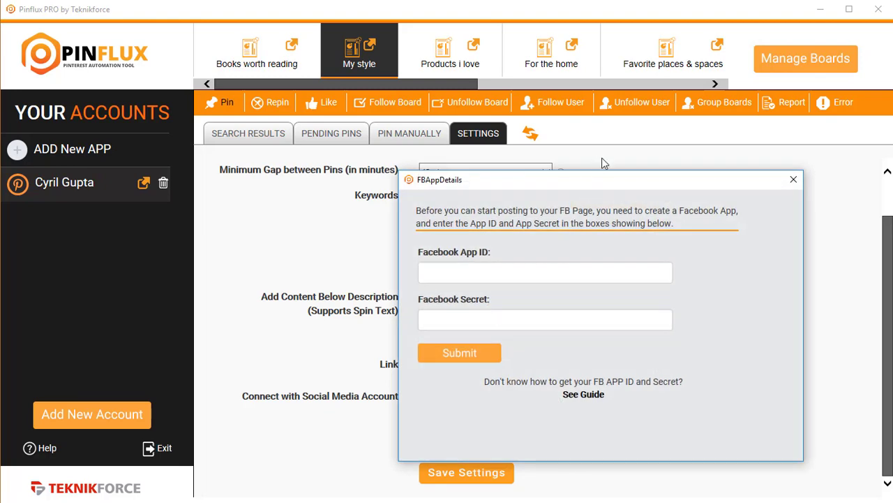
drag(529, 171, 499, 161)
click(703, 148)
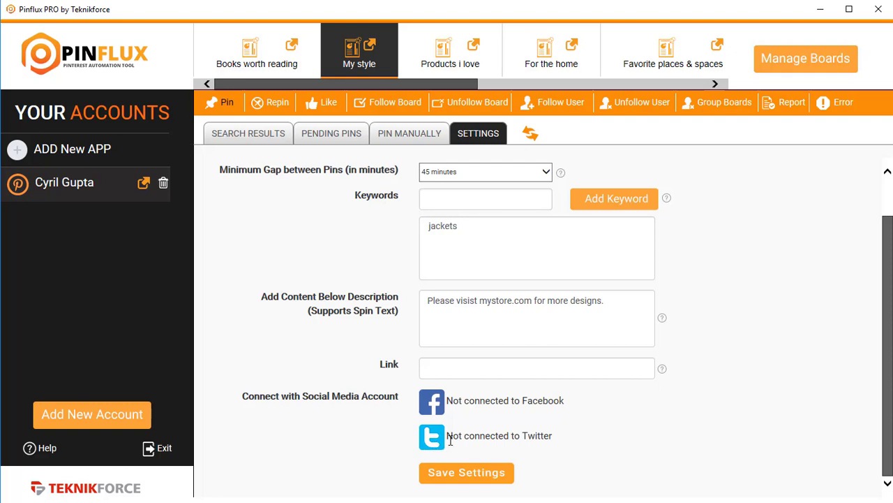
click(473, 482)
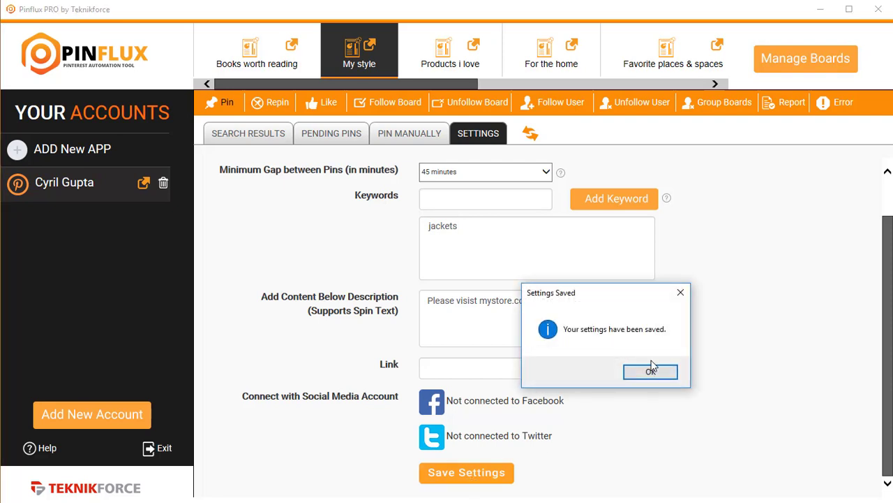
click(648, 374)
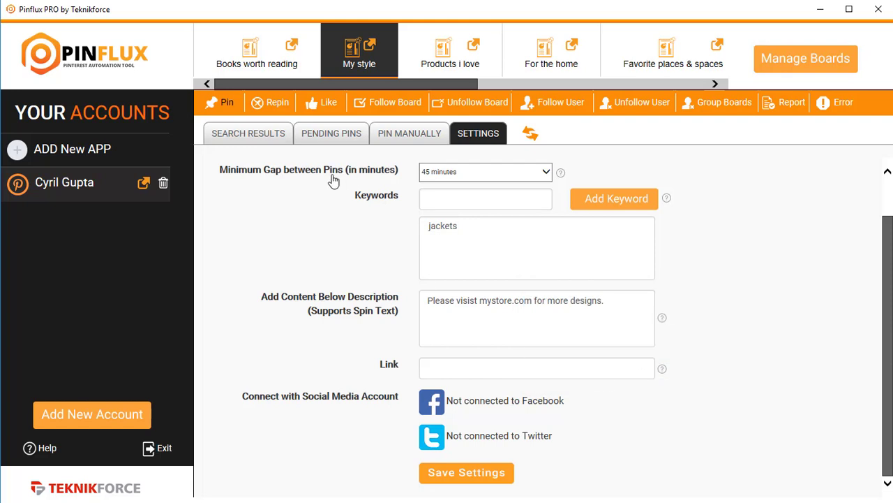
- Pin the SHRINE GOTHIC vest jacket directly to My style and view the board on Pinterest
click(268, 144)
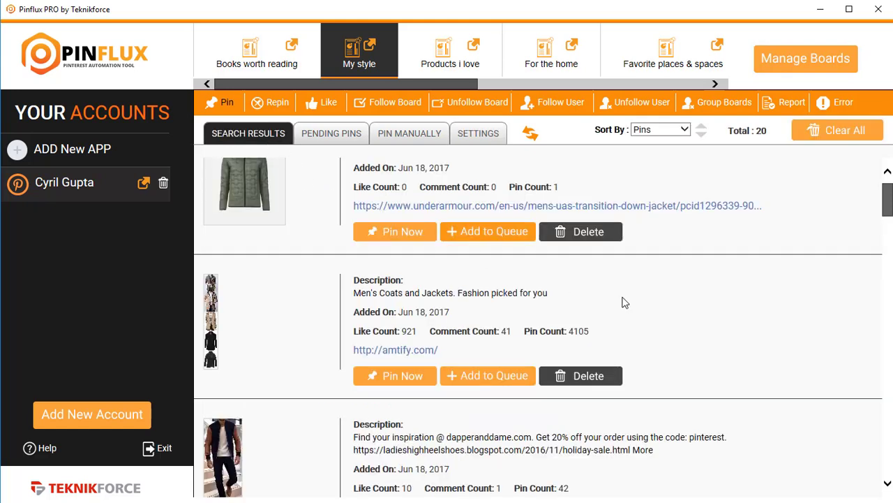
scroll(744, 340, down, 2)
scroll(744, 342, down, 5)
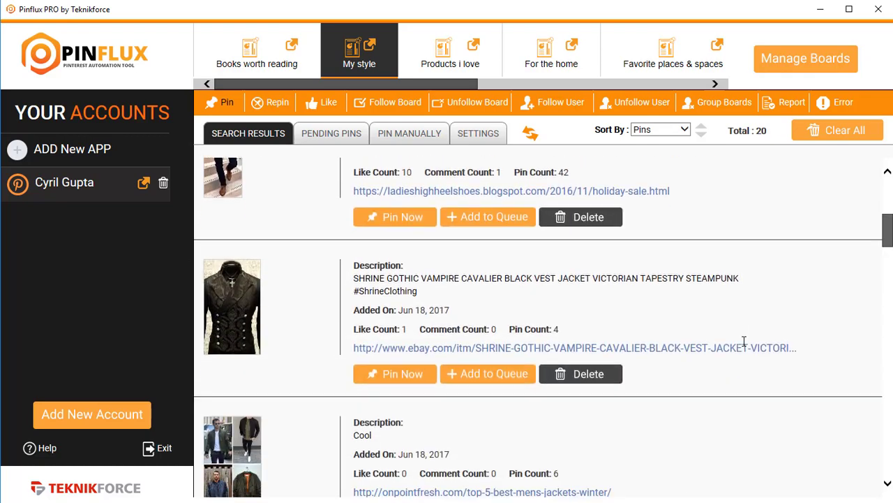
scroll(743, 349, down, 2)
scroll(743, 349, up, 6)
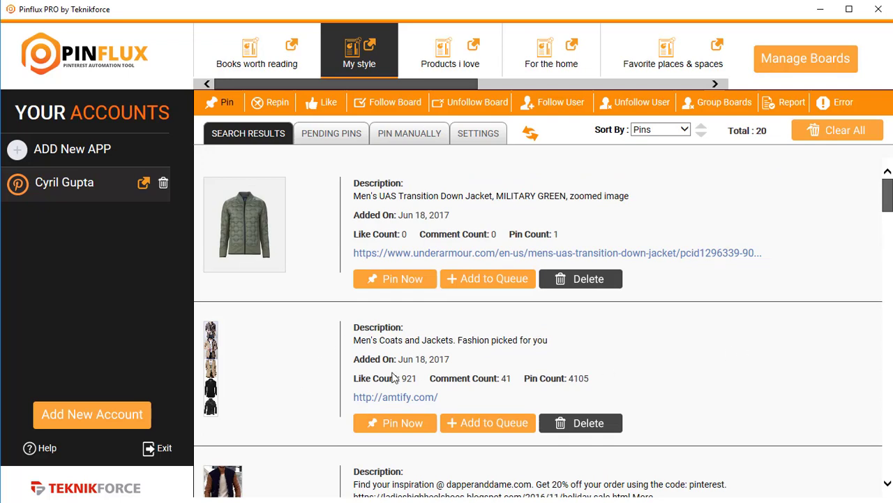
scroll(394, 377, down, 2)
scroll(394, 378, down, 1)
scroll(394, 377, down, 1)
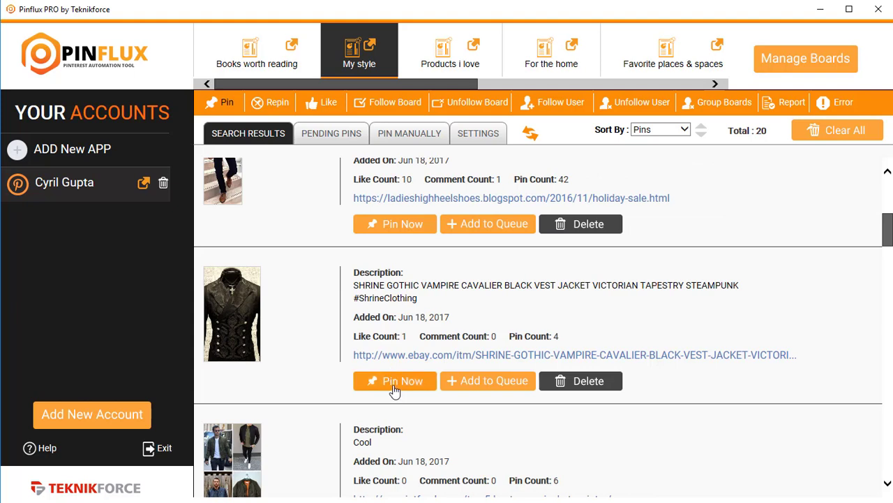
click(394, 386)
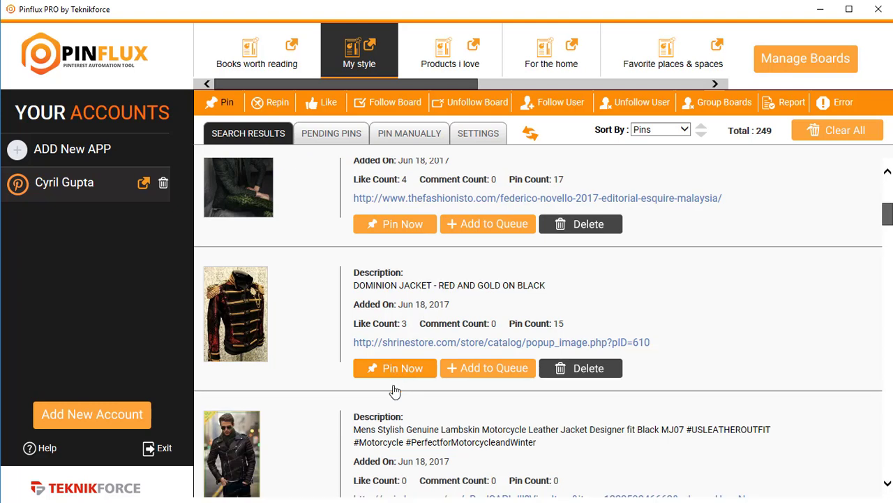
click(370, 51)
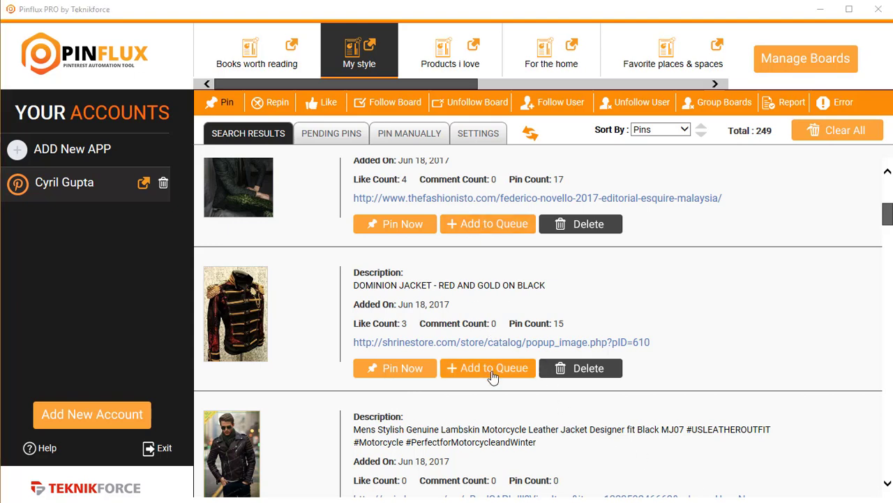
- Queue the DOMINION JACKET, Cortech brown leather jacket and Far Out Enamel Pin
scroll(488, 363, down, 1)
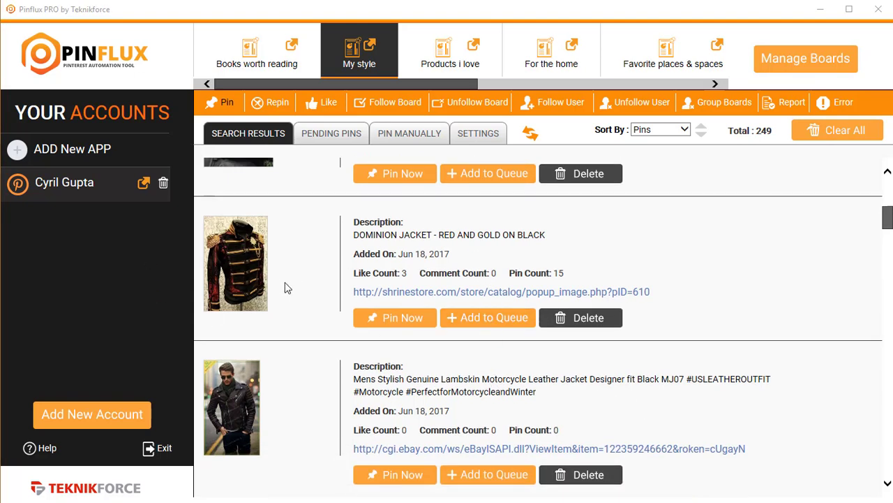
click(493, 317)
scroll(489, 360, down, 2)
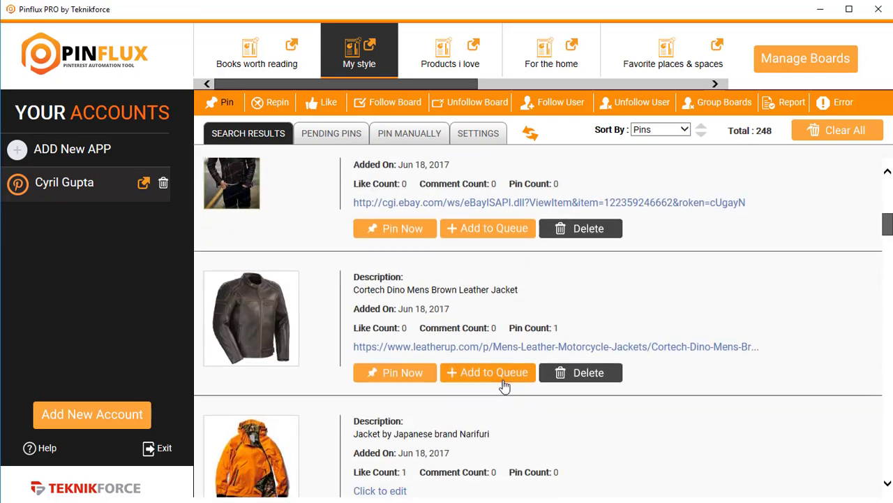
click(498, 377)
click(491, 418)
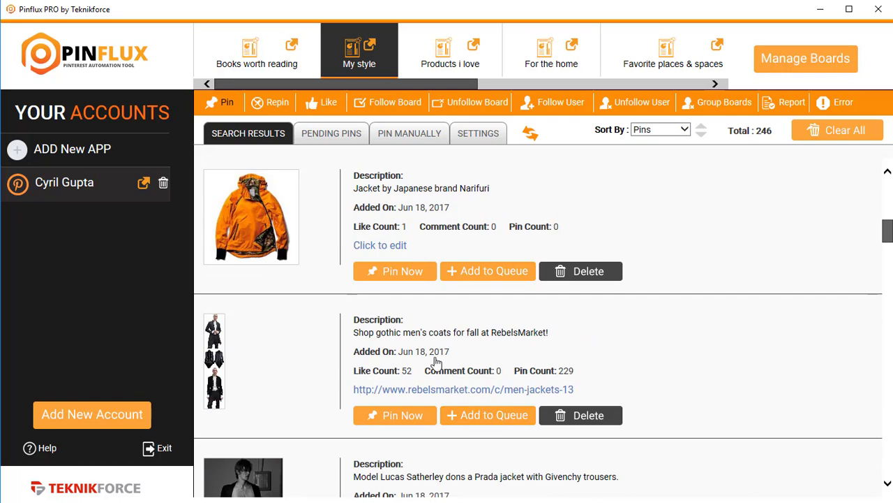
scroll(436, 363, down, 2)
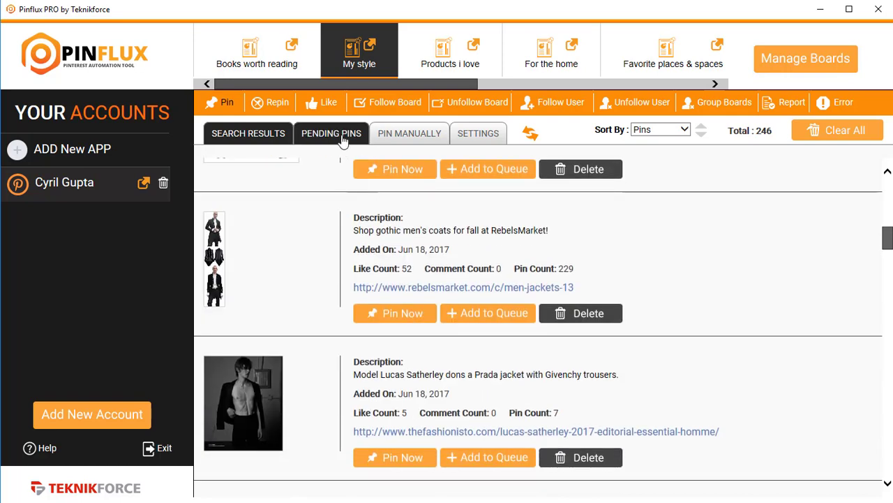
- Delete the Far Out Enamel Pin from Pending Pins and return to Search Results
click(341, 139)
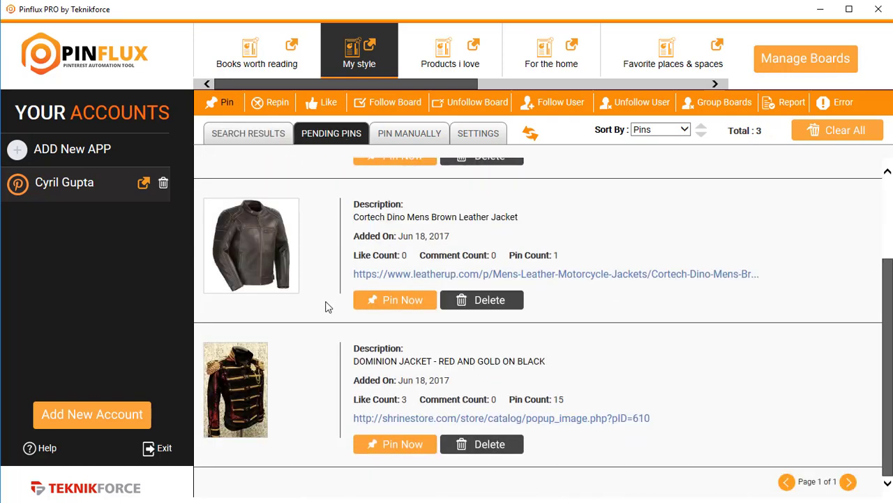
scroll(461, 359, up, 2)
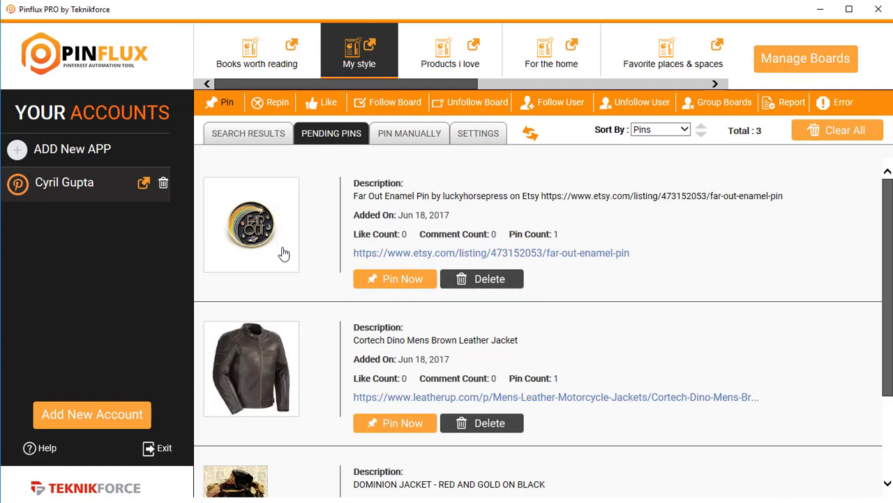
click(486, 279)
click(574, 372)
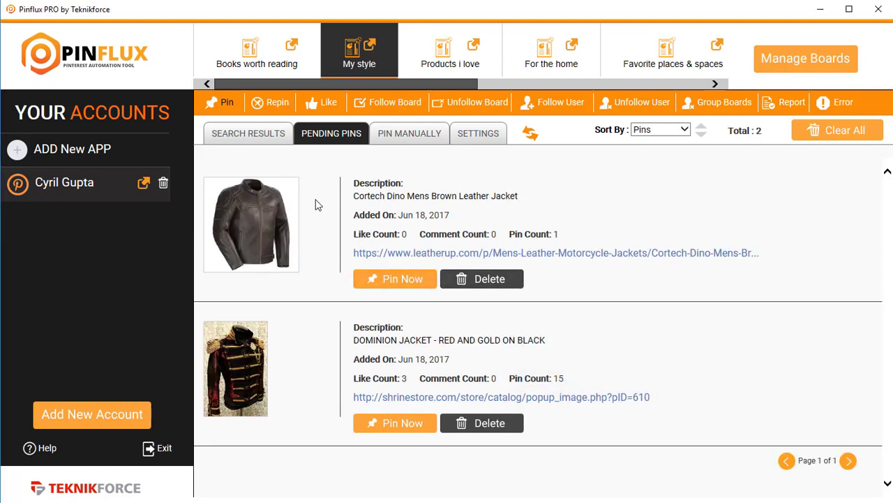
click(270, 138)
scroll(498, 303, down, 3)
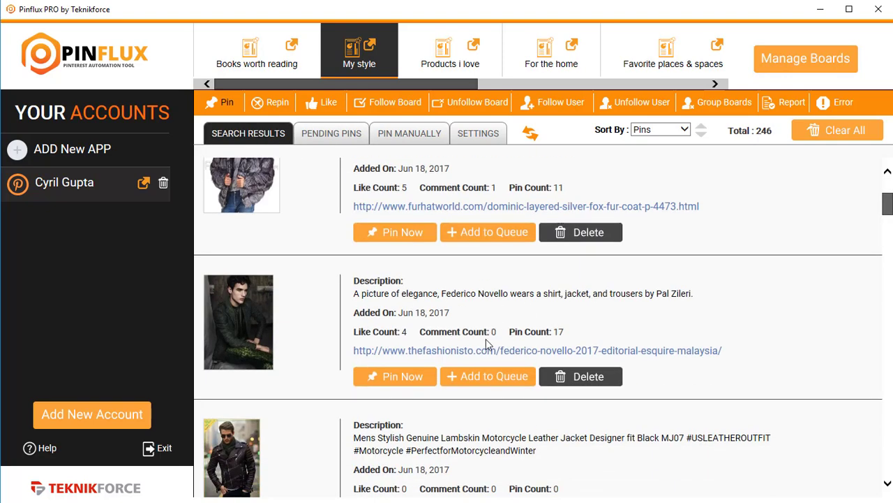
- Queue the Mens Stylish Genuine Lambskin Motorcycle Leather Jacket and review Pending Pins
scroll(488, 370, down, 2)
click(490, 432)
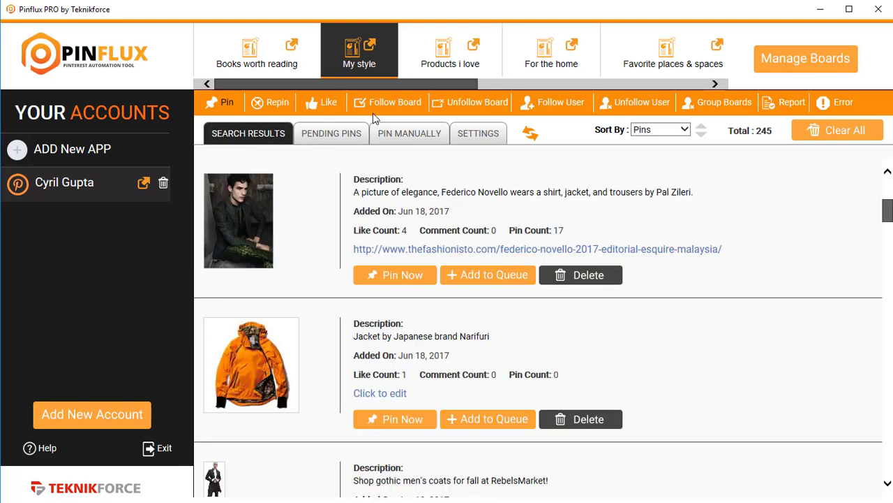
click(314, 135)
scroll(341, 319, up, 2)
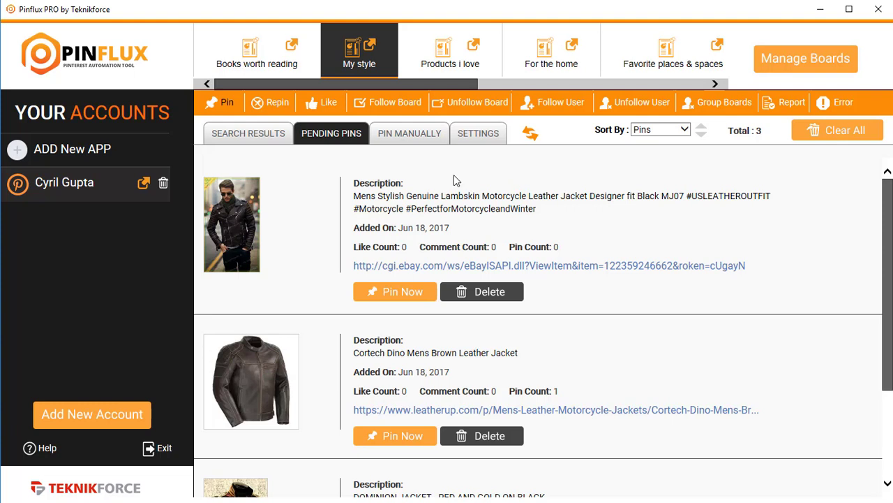
- Turn on Automatically Pin to Board in the My style settings
click(482, 134)
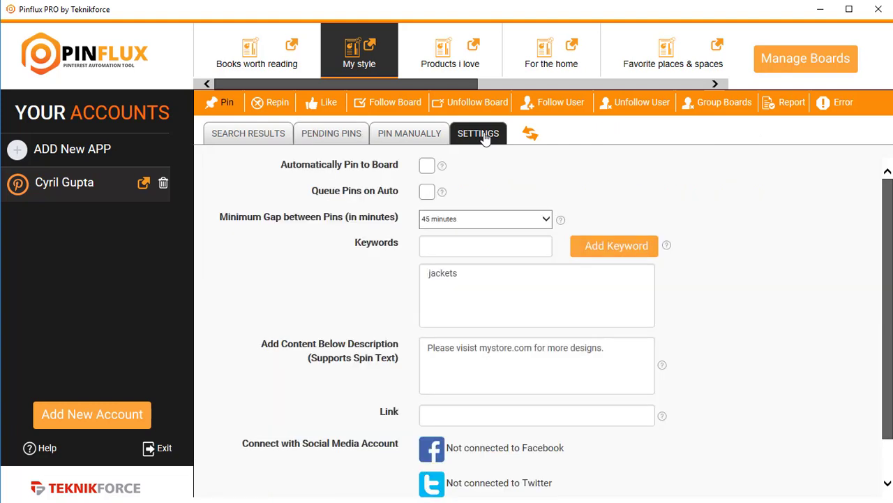
click(428, 171)
click(336, 135)
click(477, 134)
click(429, 168)
- Keep the minimum gap between pins at 45 minutes and save the settings
scroll(499, 227, down, 2)
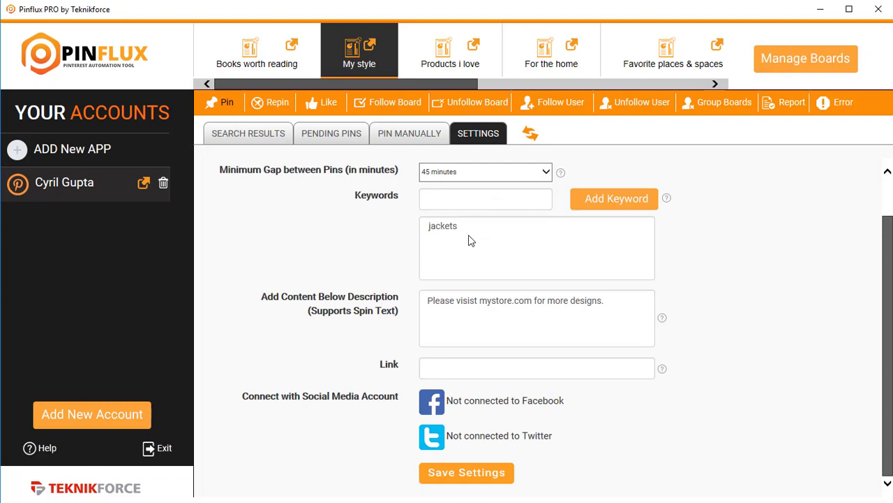
click(492, 175)
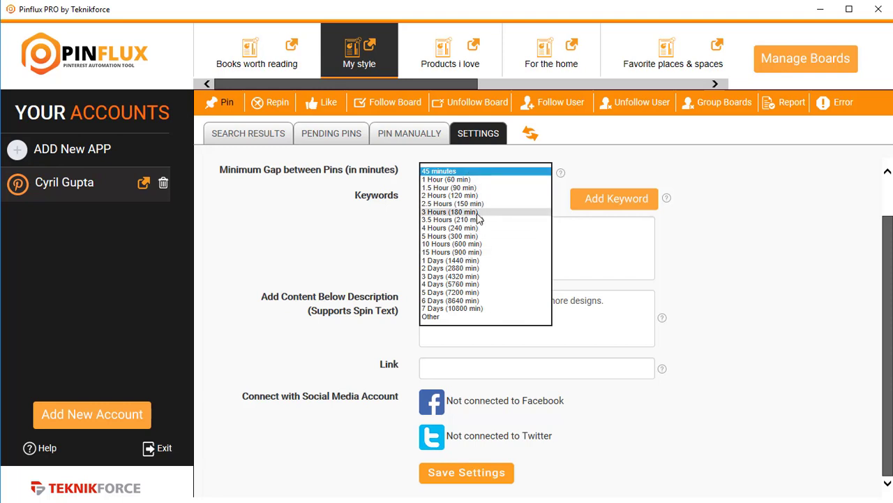
click(454, 228)
click(475, 170)
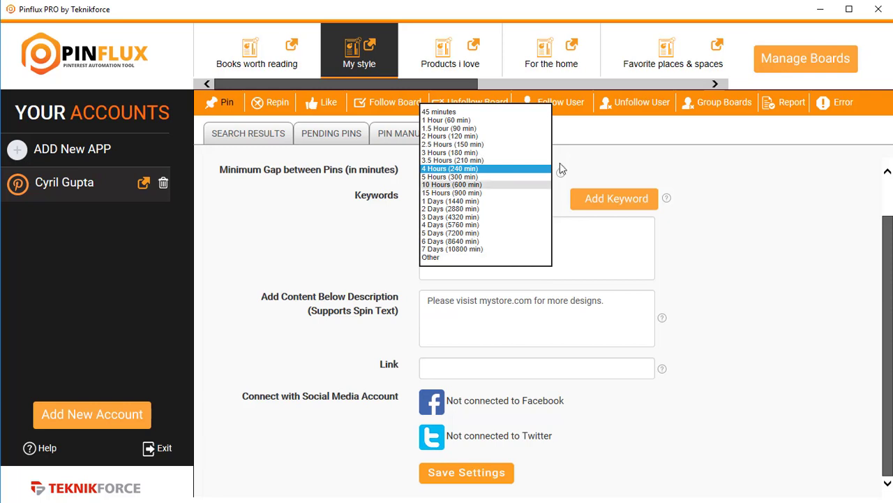
click(527, 113)
click(754, 187)
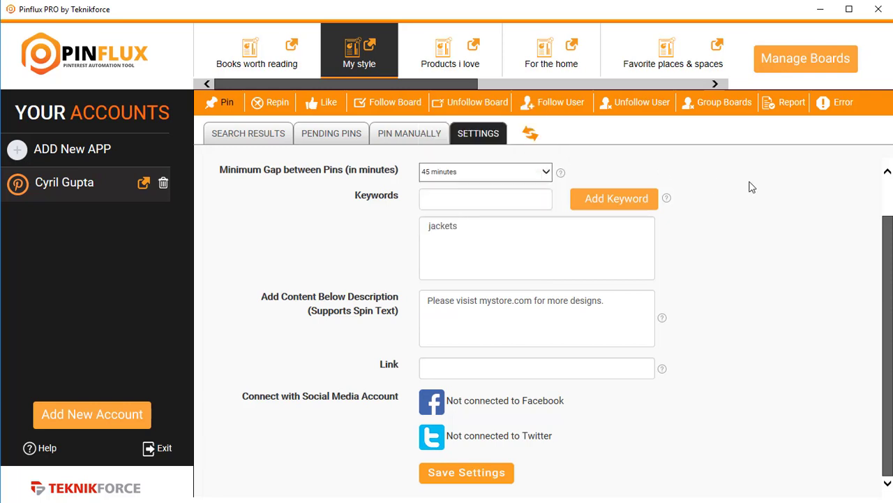
click(465, 485)
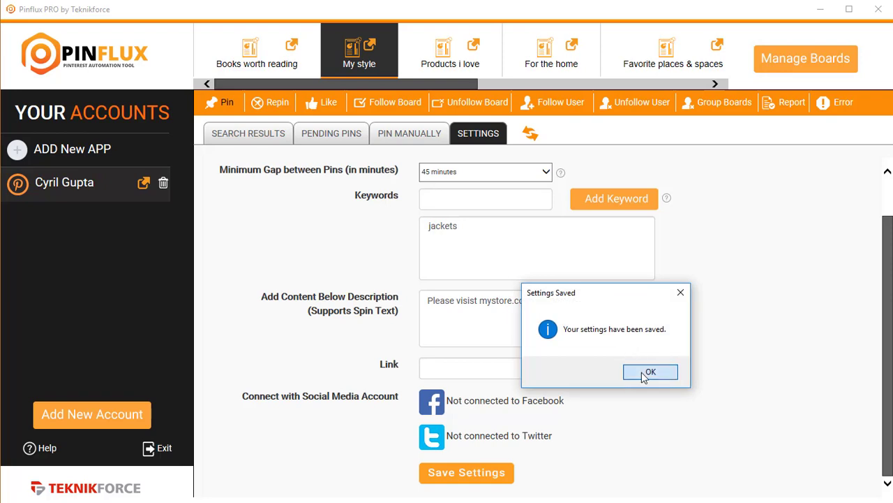
click(648, 372)
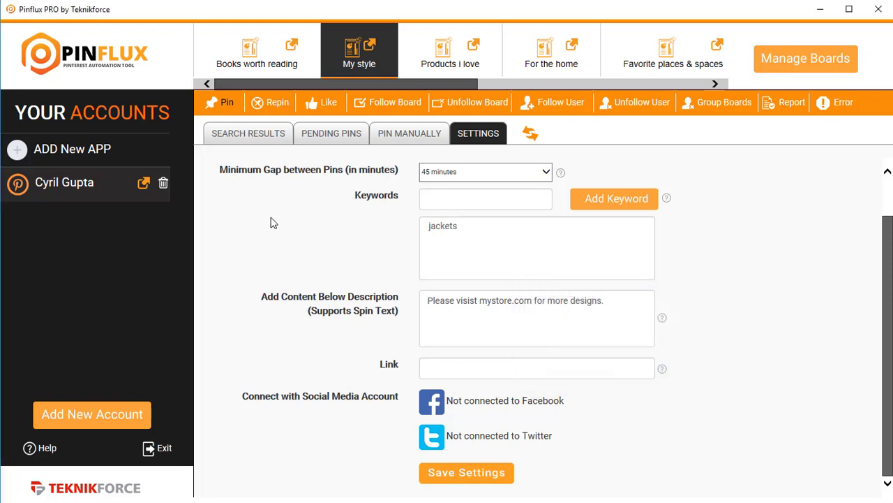
- Queue two more jacket pins from the search results, then check the pending queue and board settings
click(259, 143)
scroll(426, 285, up, 1)
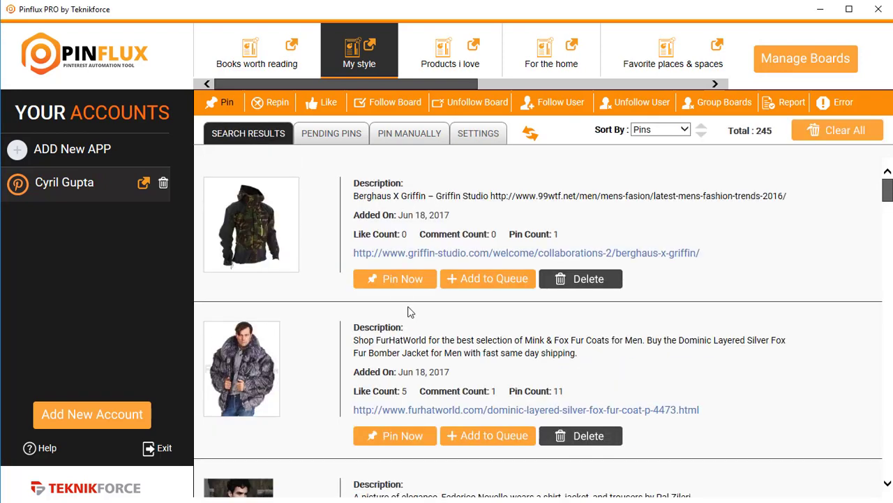
click(491, 283)
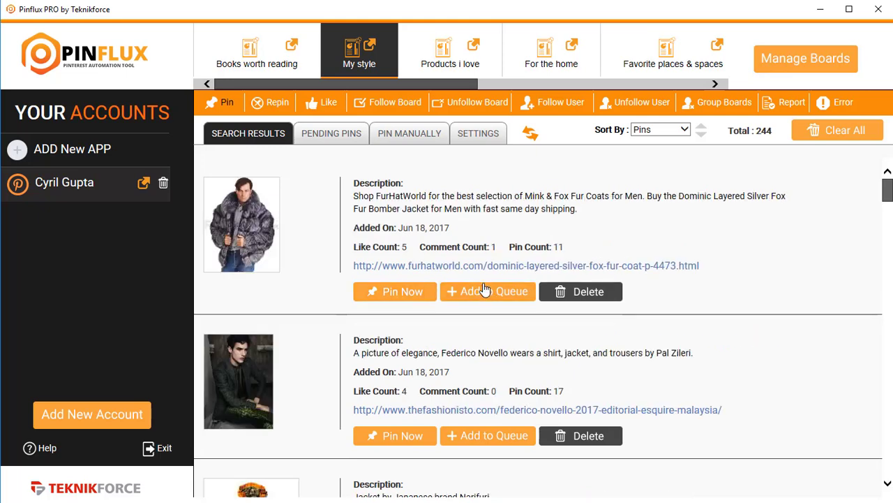
click(469, 285)
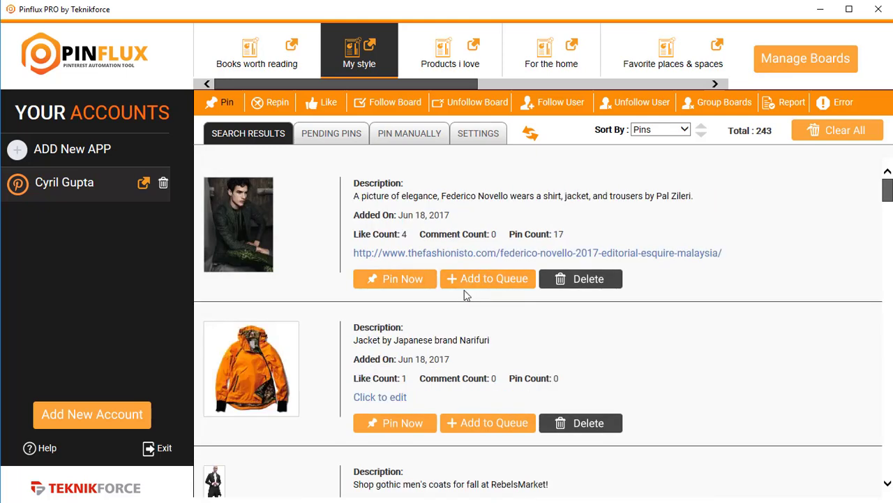
click(347, 134)
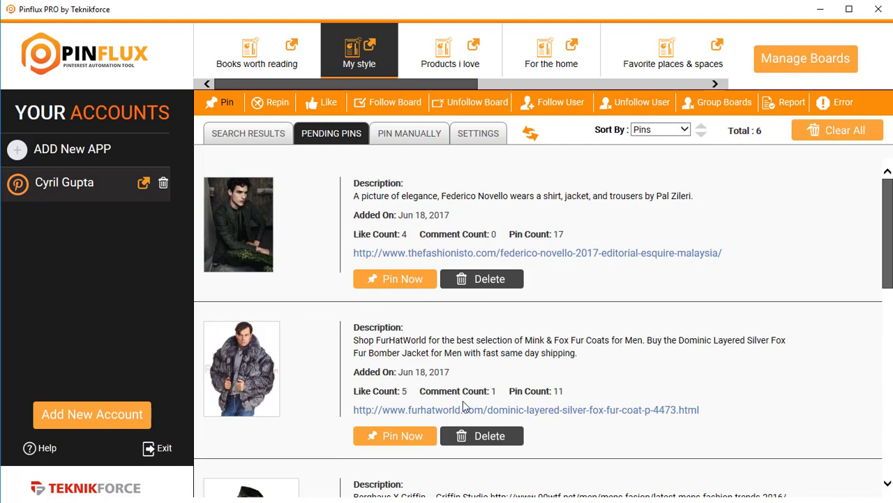
click(474, 139)
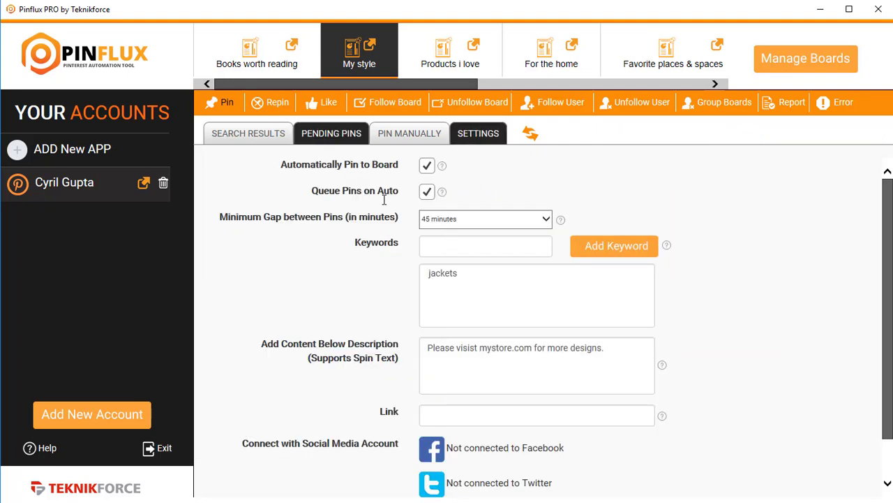
- Look over the six queued jacket pins and auto-pin settings, then go back to the 242 search results
click(318, 140)
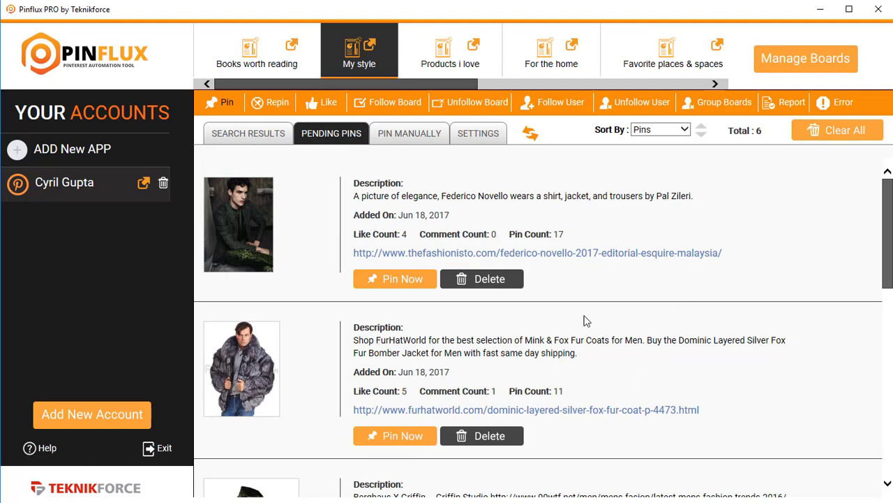
scroll(510, 314, down, 3)
scroll(501, 337, up, 2)
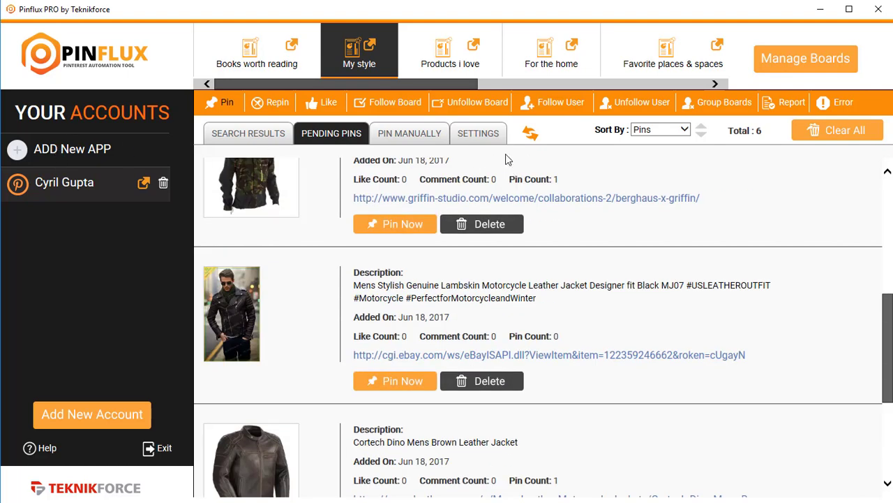
click(480, 135)
scroll(443, 291, up, 1)
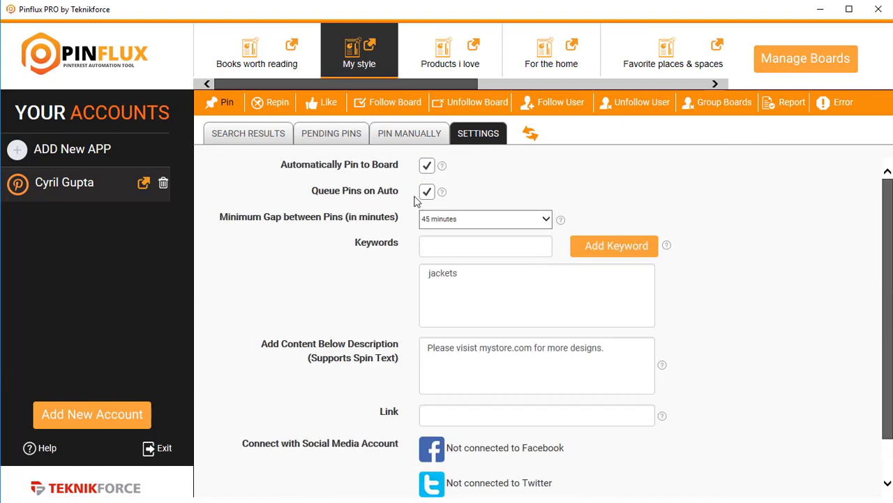
click(249, 138)
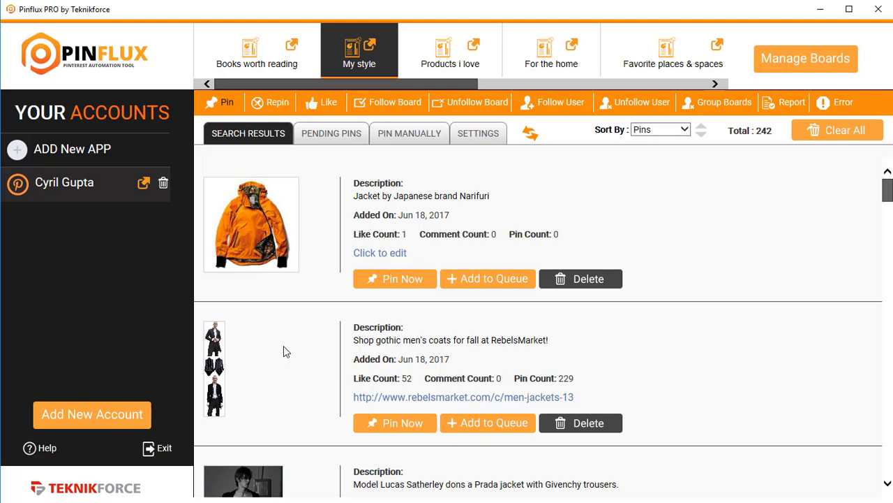
- Glance at the queued pins and search results, then switch to the empty Repin section for My style
click(332, 138)
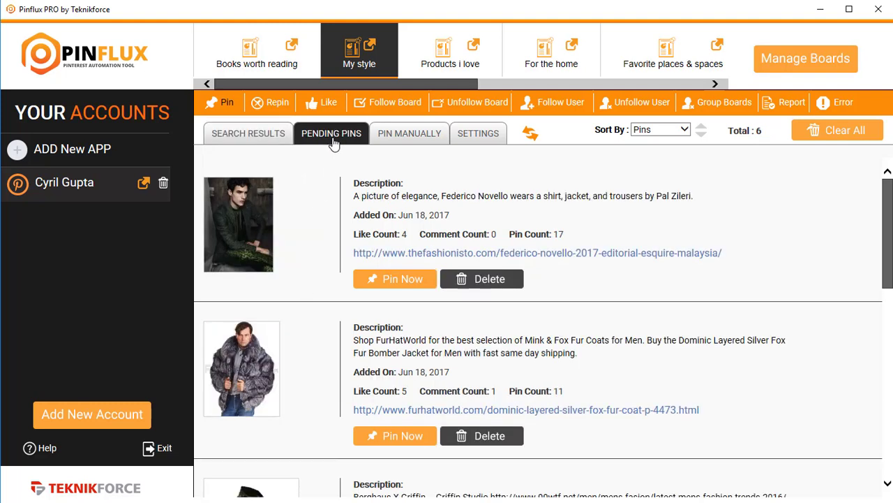
click(263, 139)
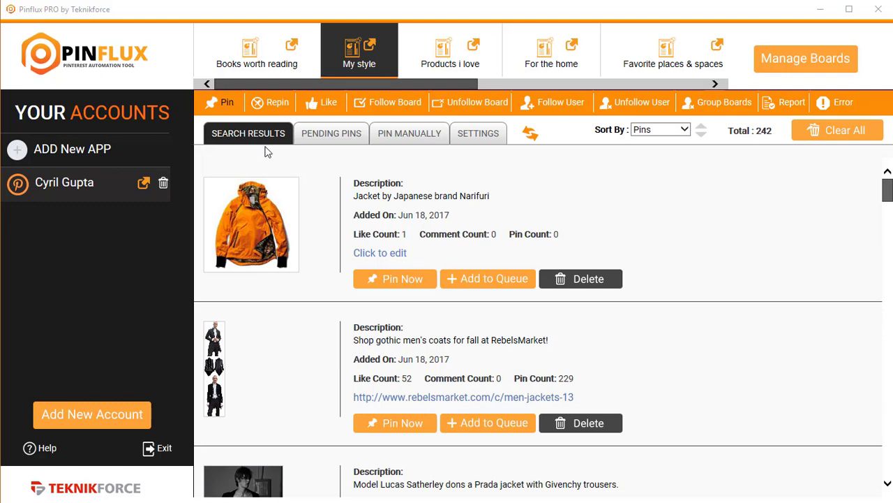
click(270, 110)
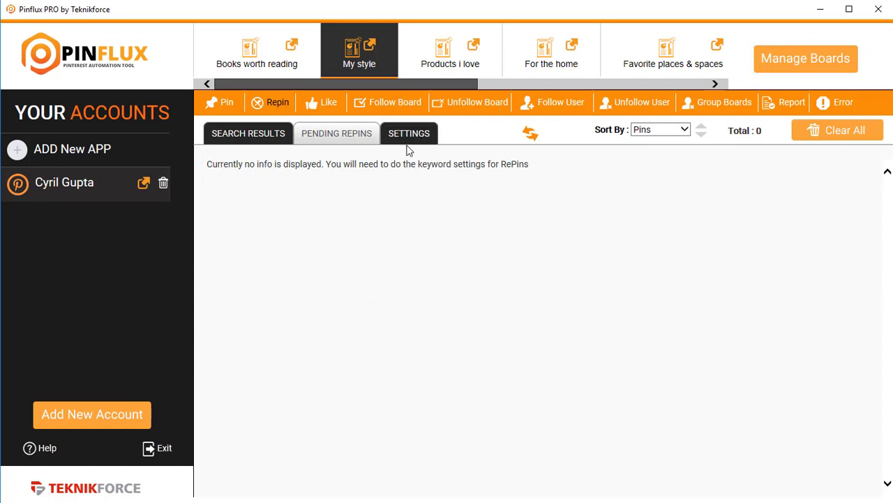
- Add 'jackets' as a keyword in the Repin settings
click(407, 140)
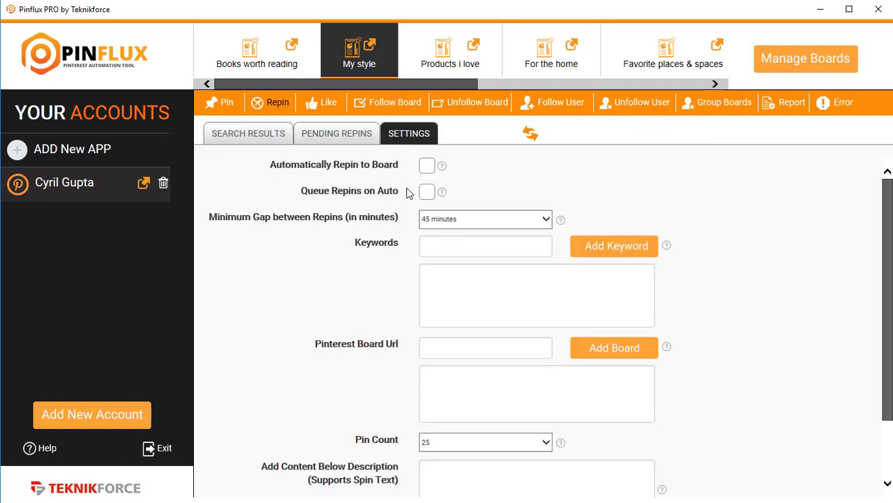
click(459, 247)
text(jackets)
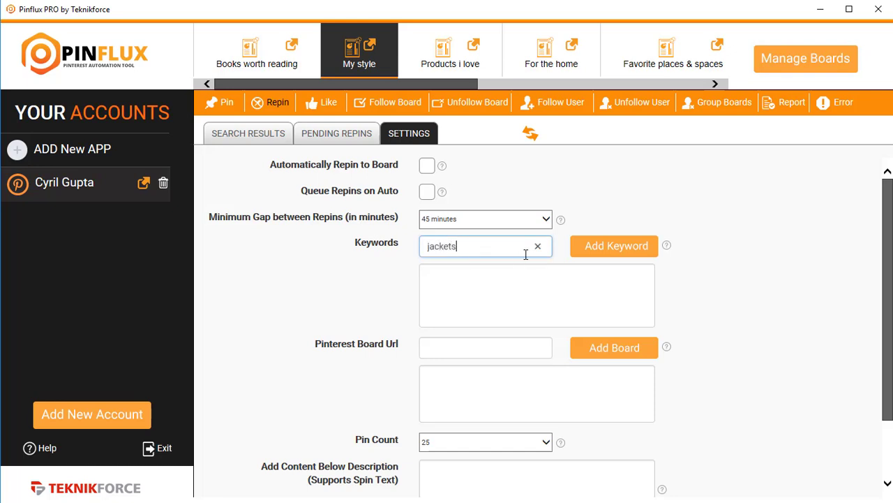
click(641, 246)
scroll(774, 433, down, 2)
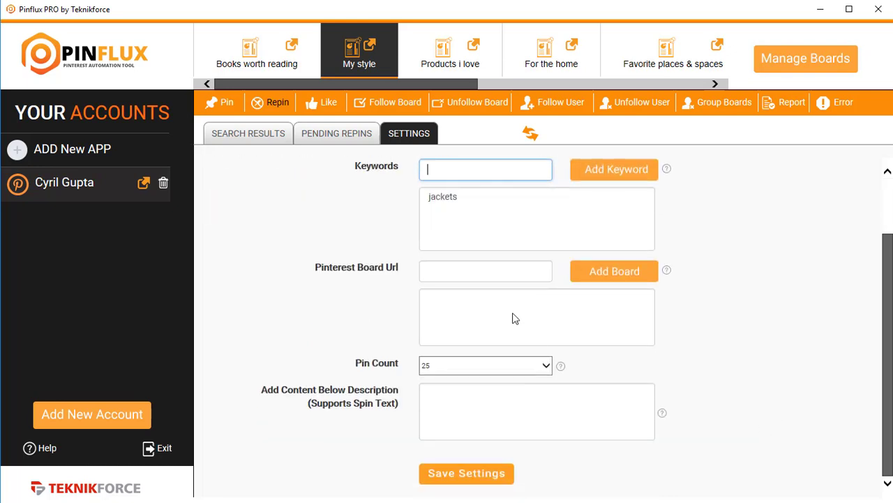
- Set the Repin pin count to 50 and save the settings
click(514, 263)
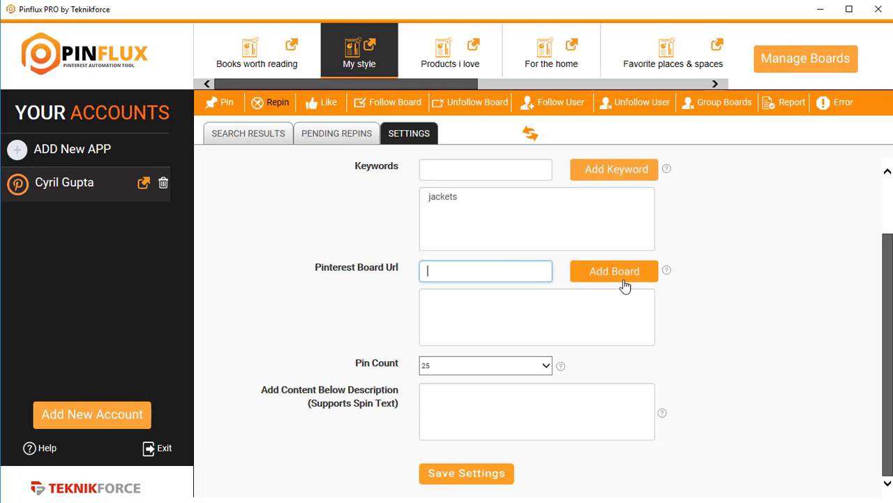
mouse_move(666, 277)
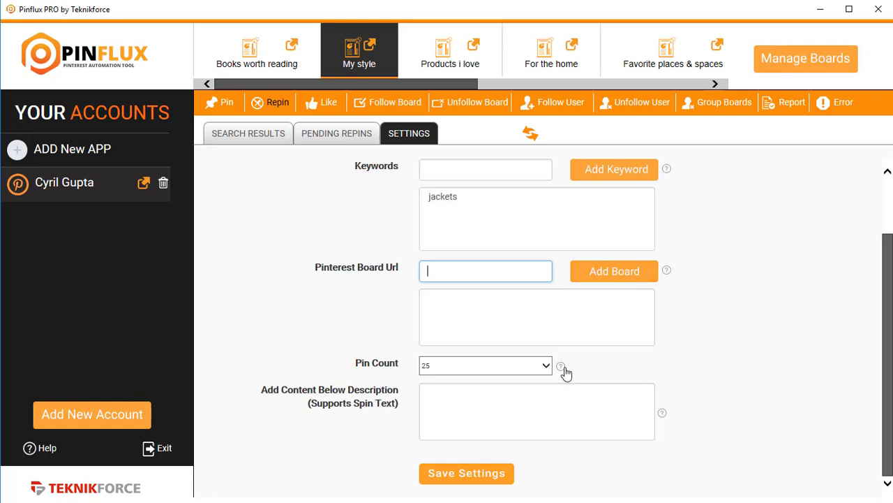
mouse_move(563, 372)
click(536, 366)
click(537, 372)
click(542, 430)
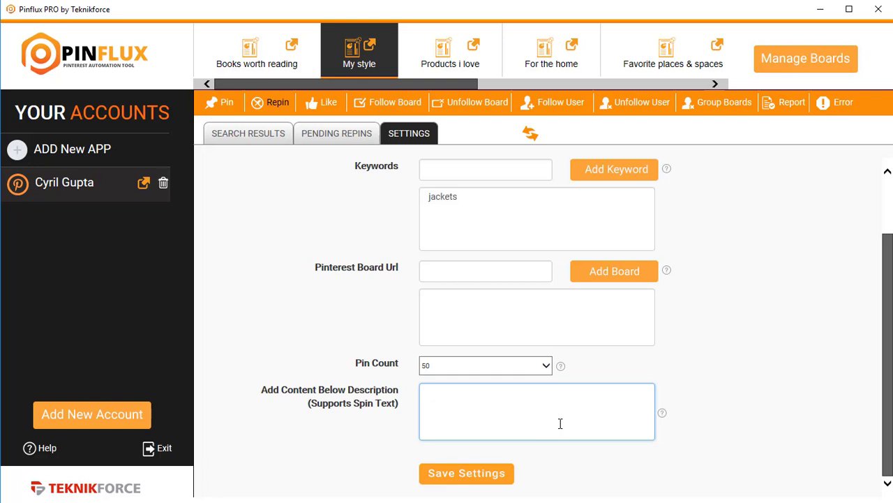
click(498, 472)
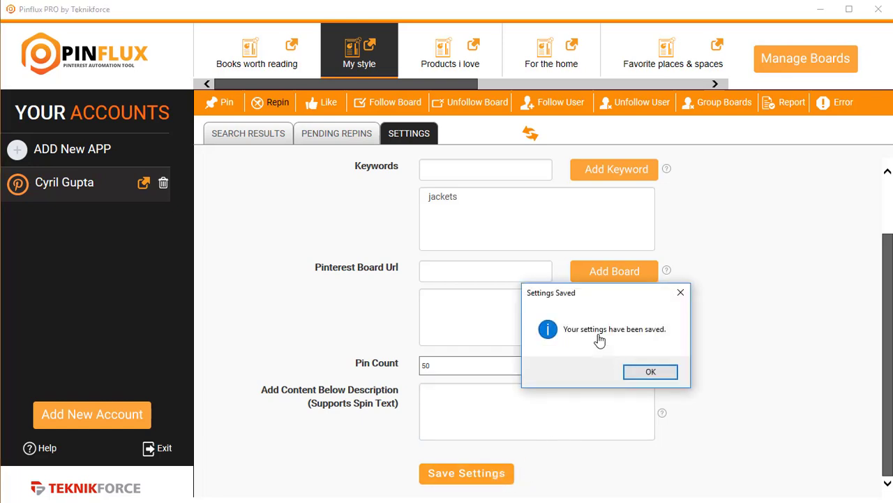
click(664, 371)
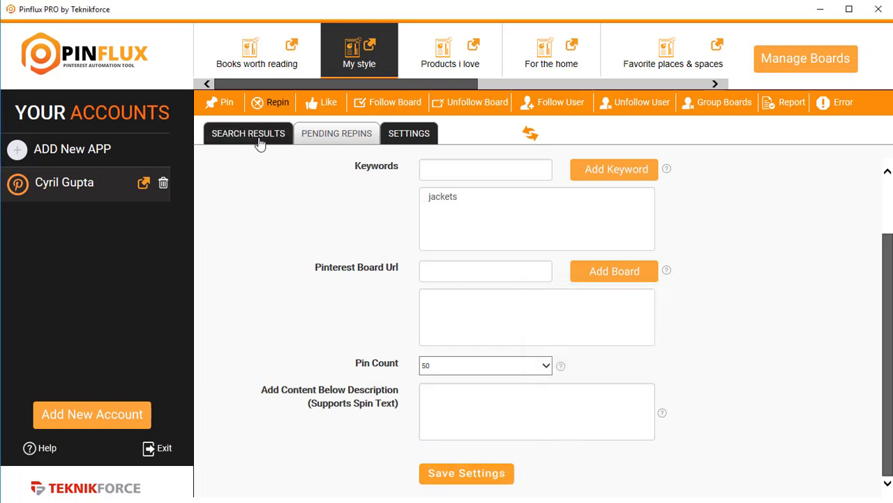
- Show the 24 repin search results for 'jackets' and scroll through them
scroll(355, 299, up, 2)
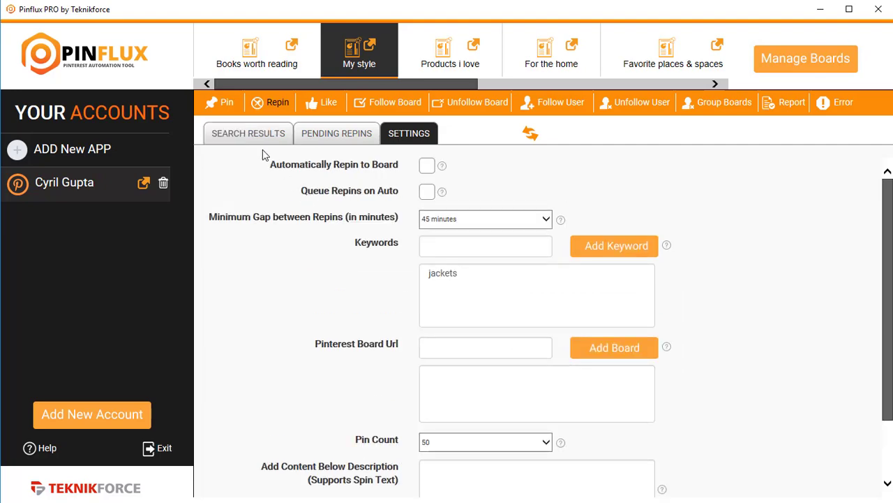
click(250, 135)
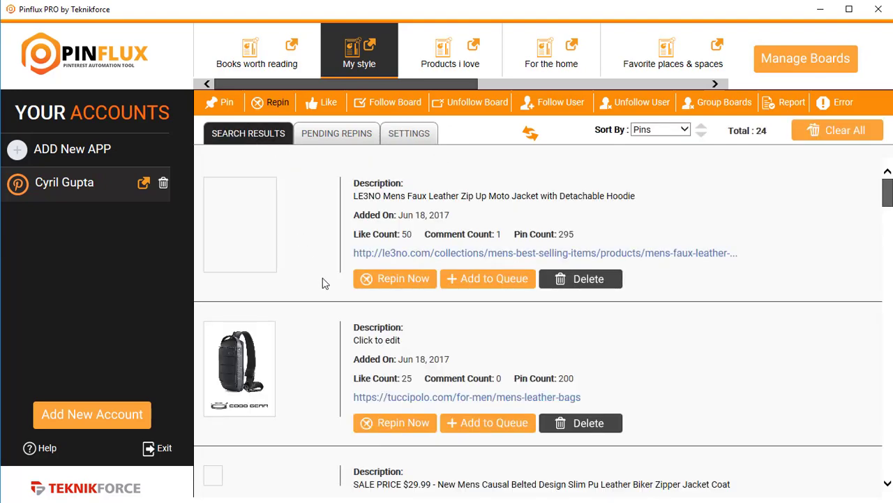
scroll(323, 283, down, 2)
scroll(377, 239, up, 1)
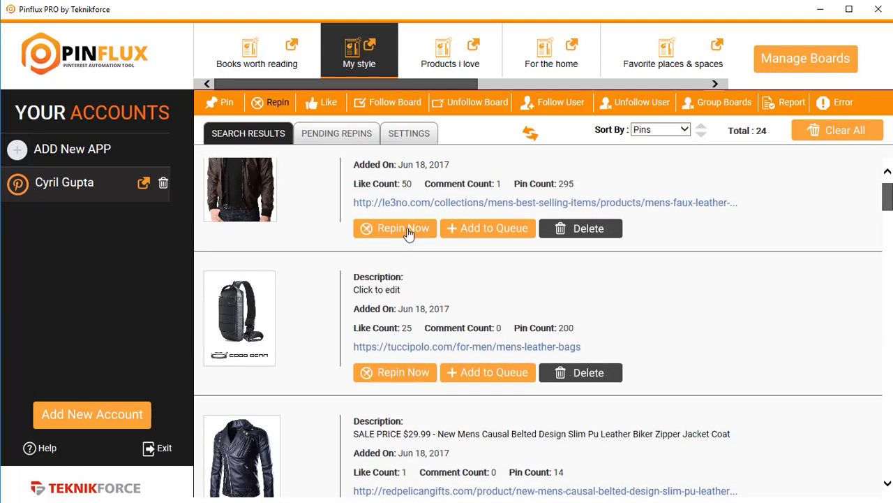